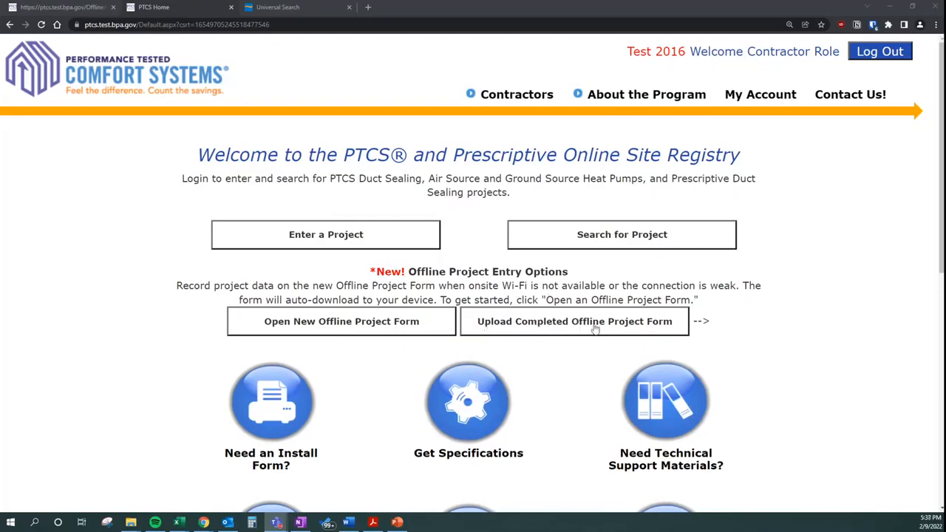
Open the offline project form upload page and upload Measures 2.9.2022 (3).csv from Downloads to the registry
click(551, 323)
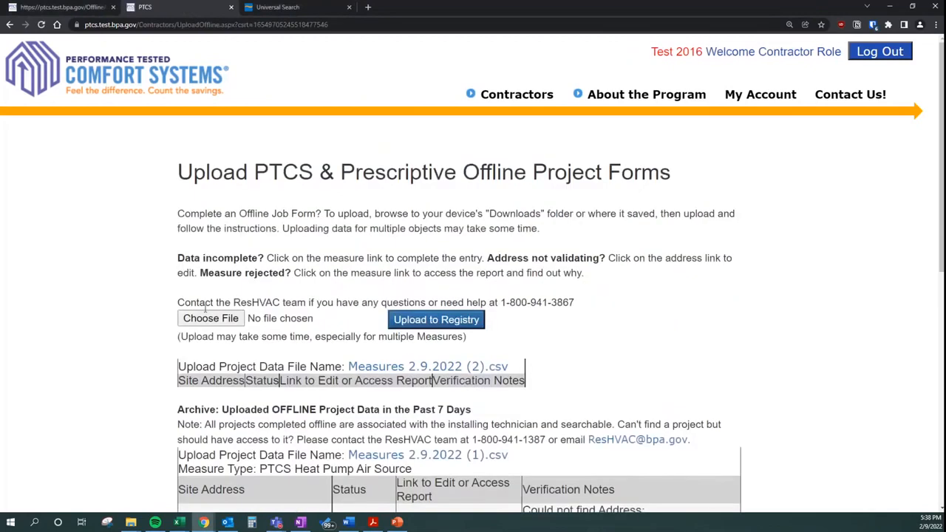
click(202, 319)
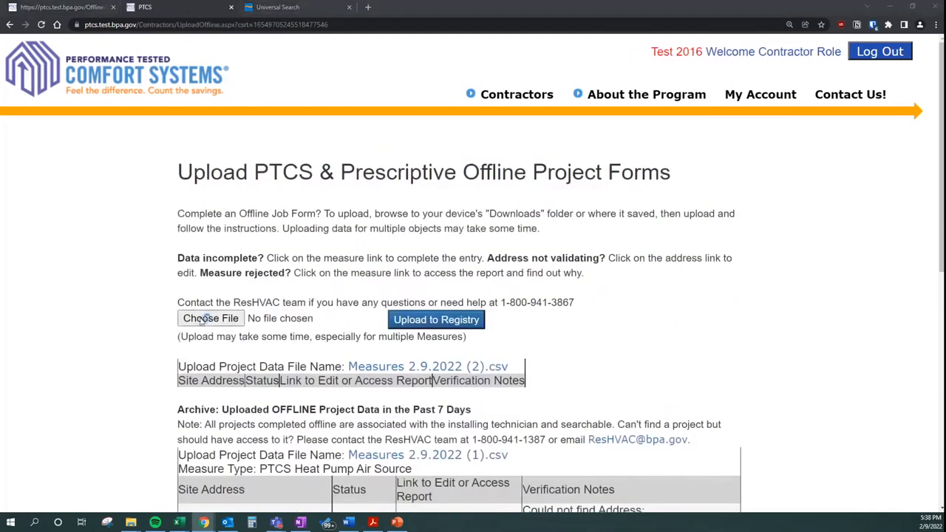
click(244, 85)
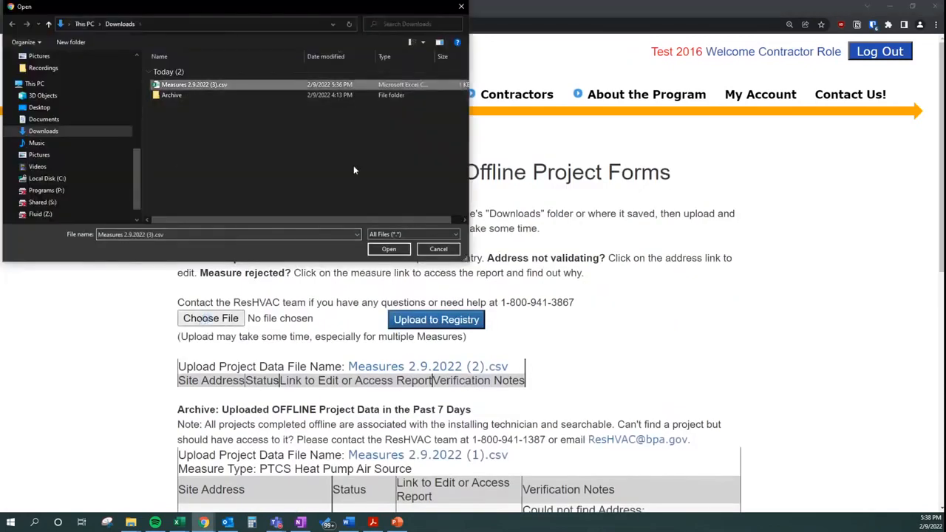
click(389, 250)
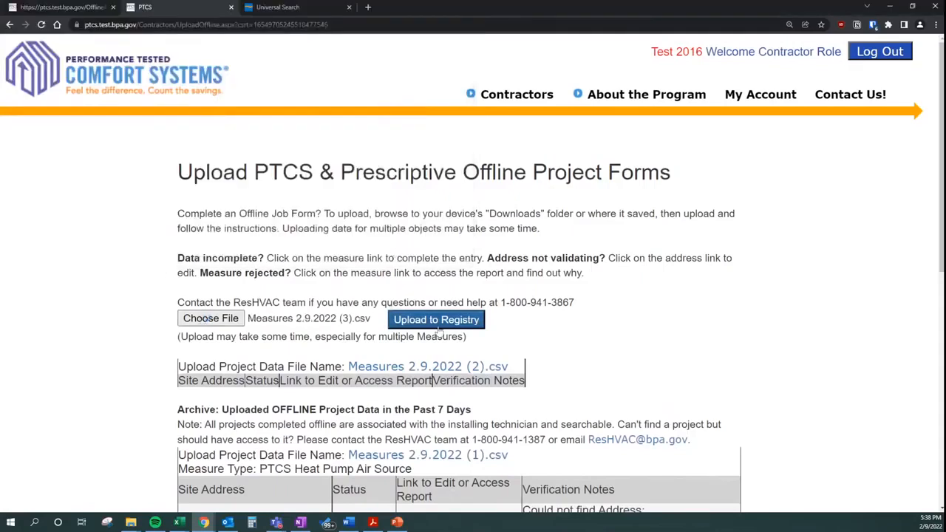
click(437, 322)
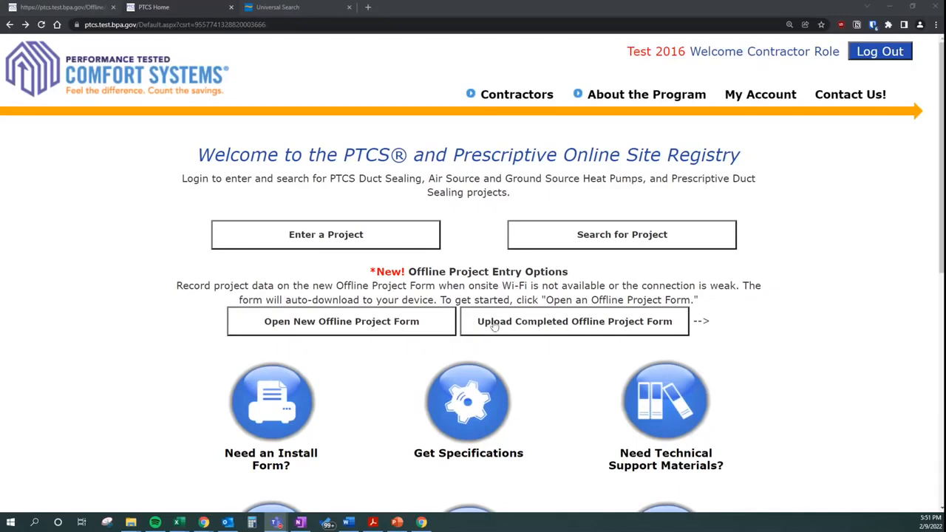
Return to the offline form upload page and upload Measures 2.9.2022 (6).csv from Downloads to the registry
click(574, 322)
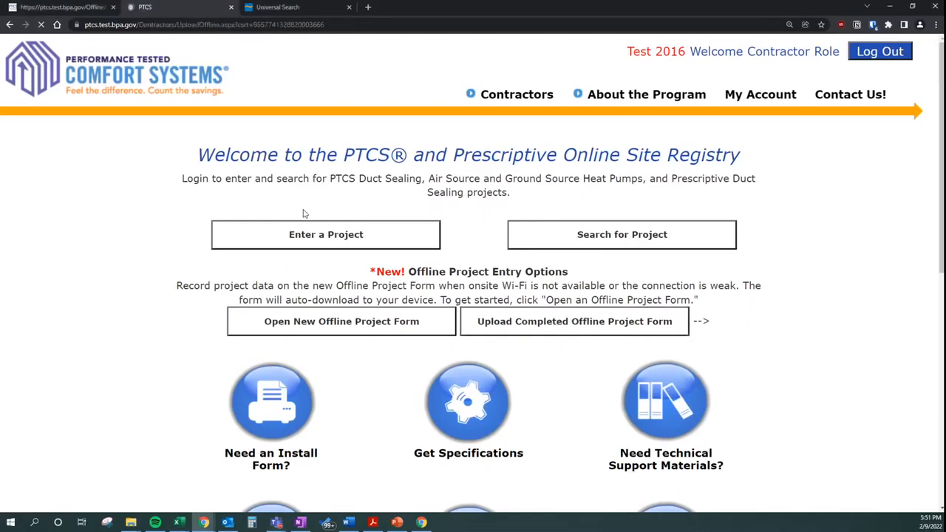
click(212, 318)
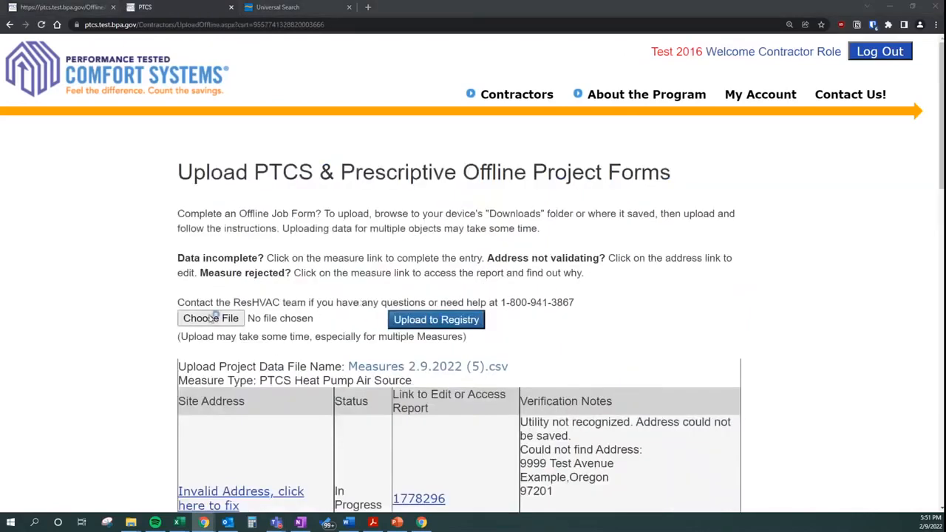
click(212, 84)
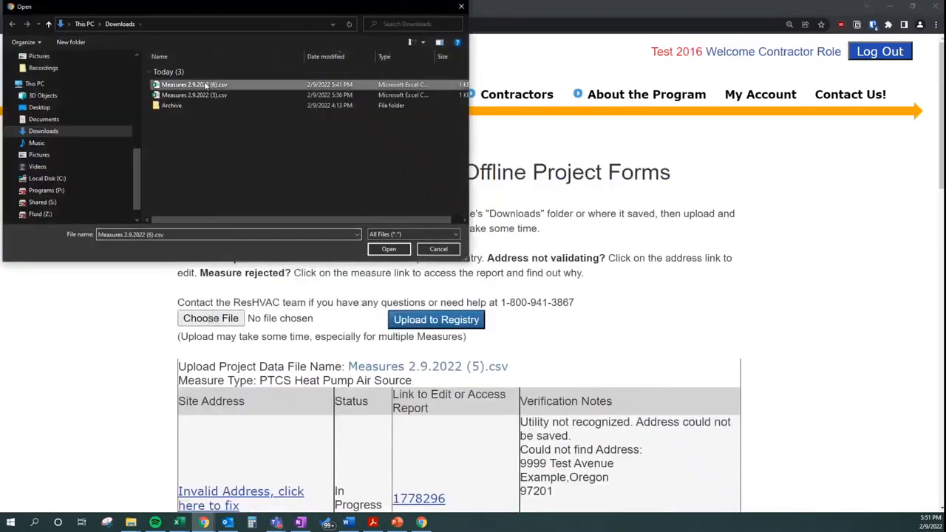
click(389, 249)
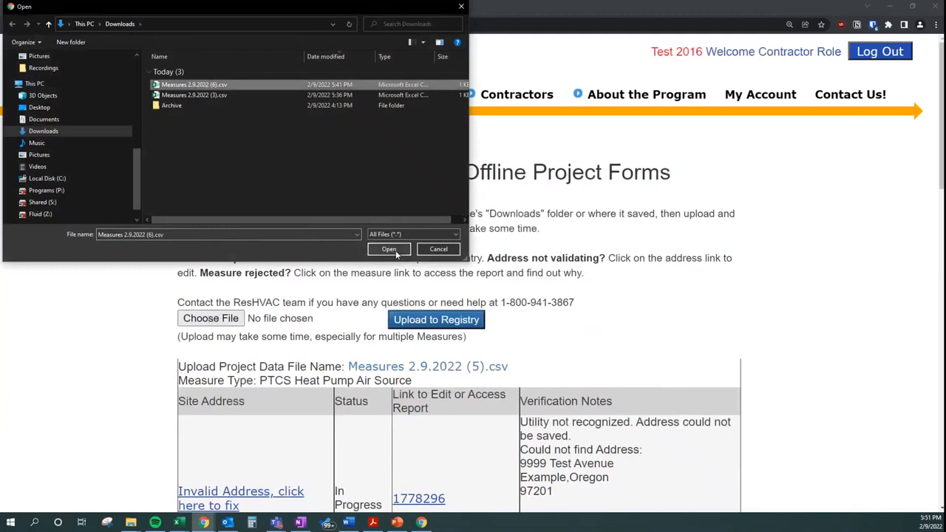
click(438, 326)
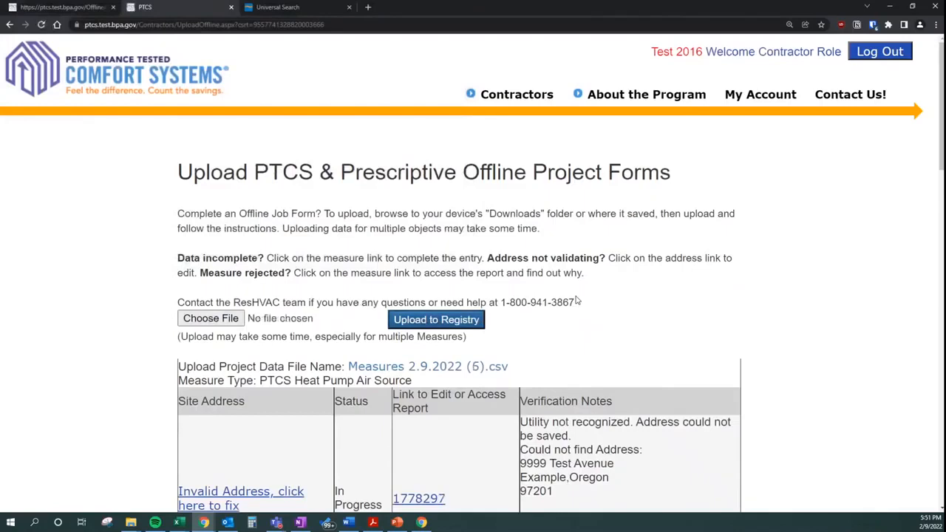
Examine the verification notes for the uploaded air source heat pump measure, including the utility and address problems
scroll(580, 295, down, 2)
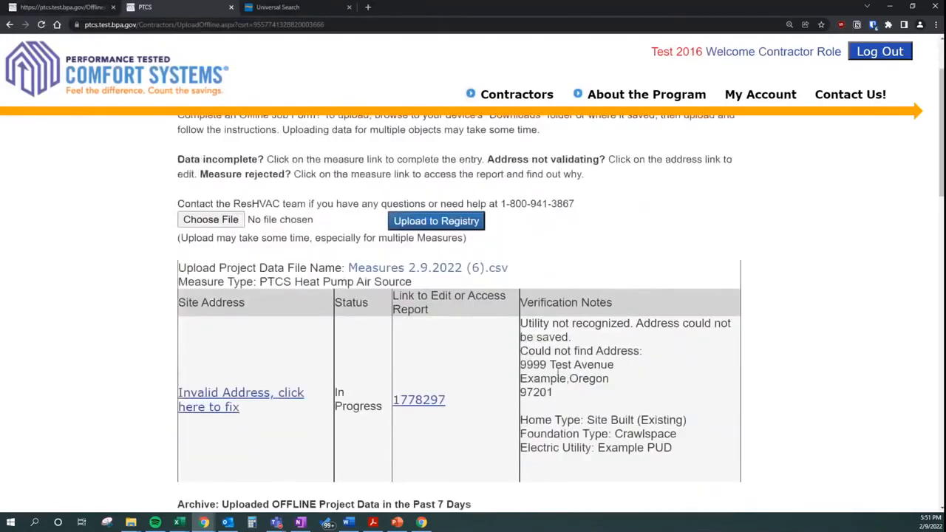
drag(522, 326, 633, 334)
click(649, 327)
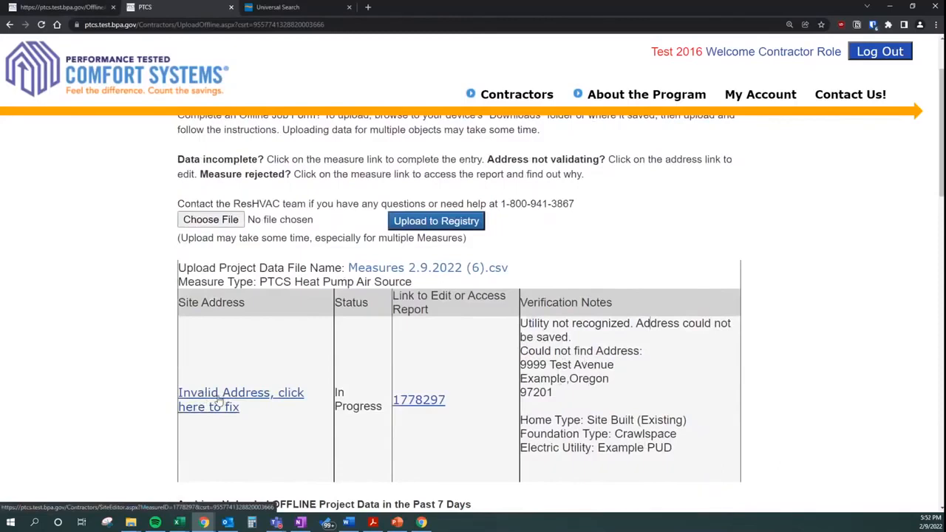
drag(520, 364, 546, 365)
click(546, 365)
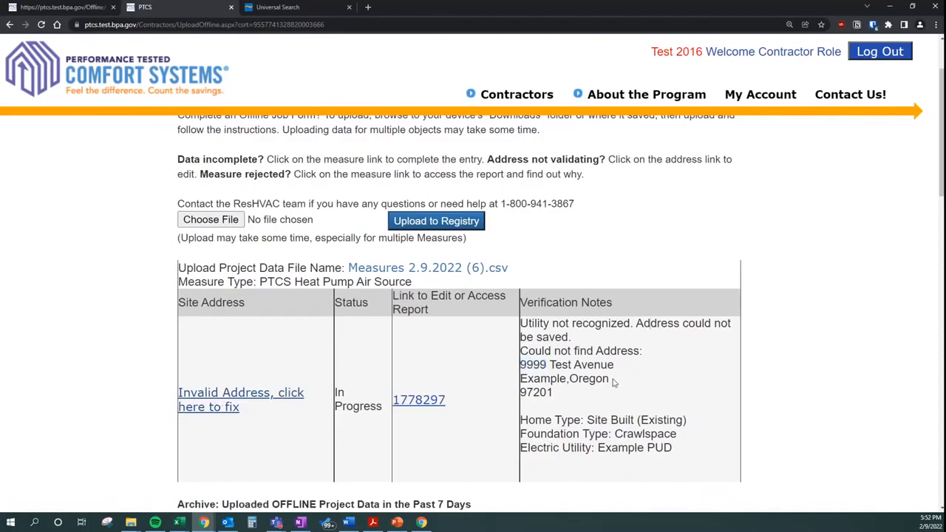
drag(525, 366, 560, 395)
click(561, 395)
Open the measure's invalid site address for correction and replace the street address with the site's actual one
click(220, 406)
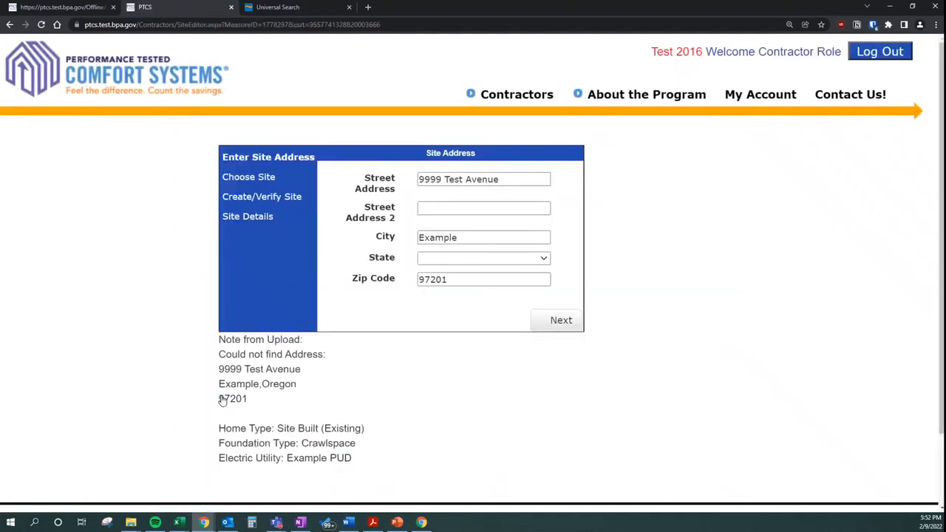
triple_click(526, 179)
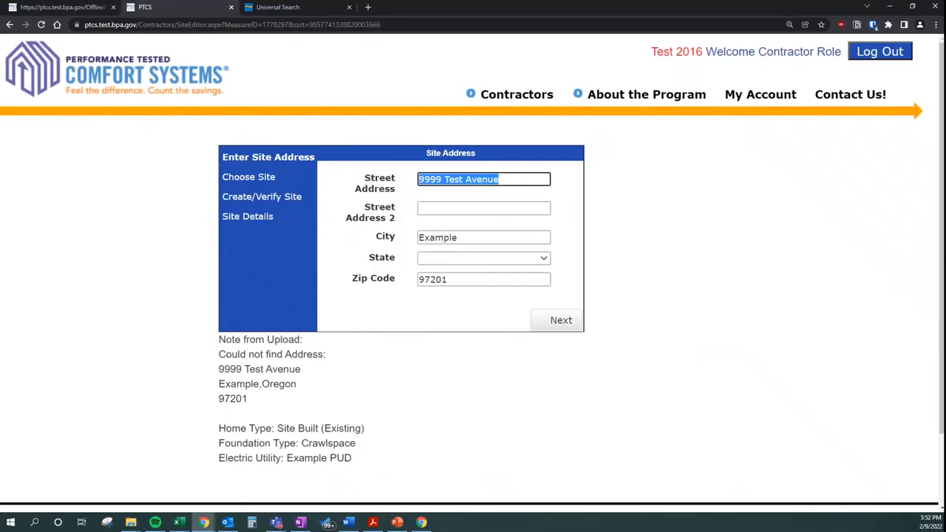
key(alt+Tab)
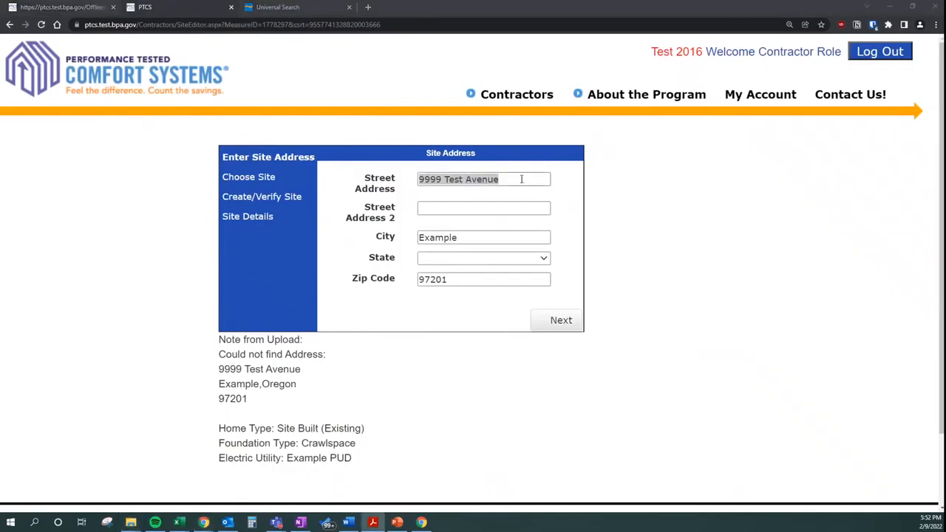
key(alt+Tab)
key(BackSpace)
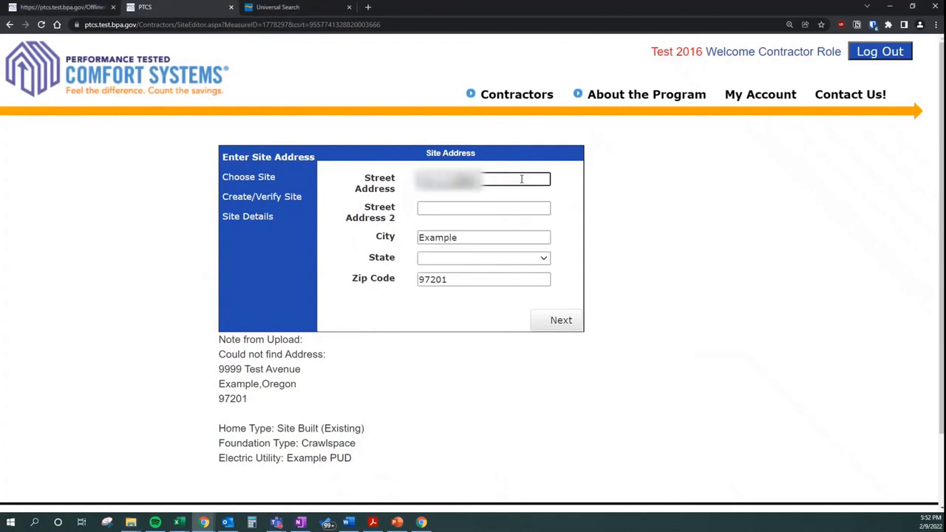
text(Dr)
Enter the site's correct city and ZIP code, and set the state to WA
key(Tab)
key(Tab)
text(S)
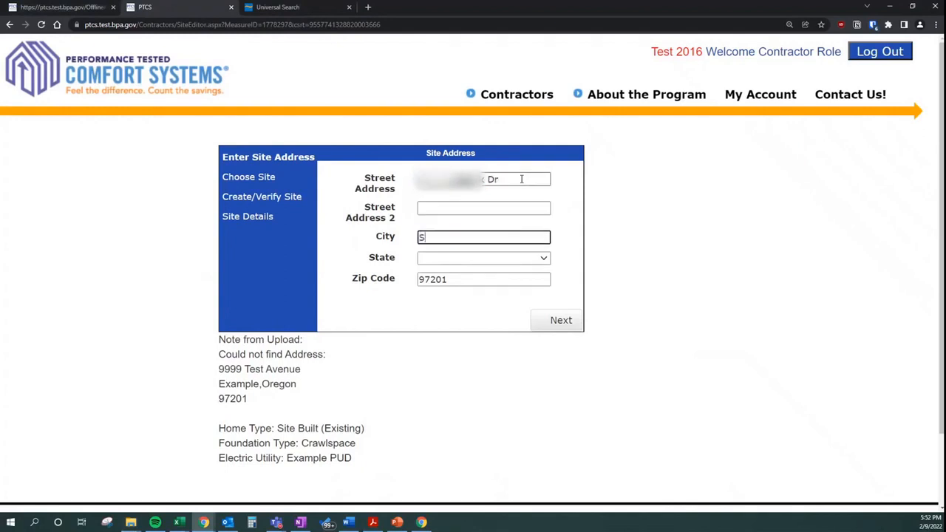
text(pokane)
key(Tab)
key(w)
key(Tab)
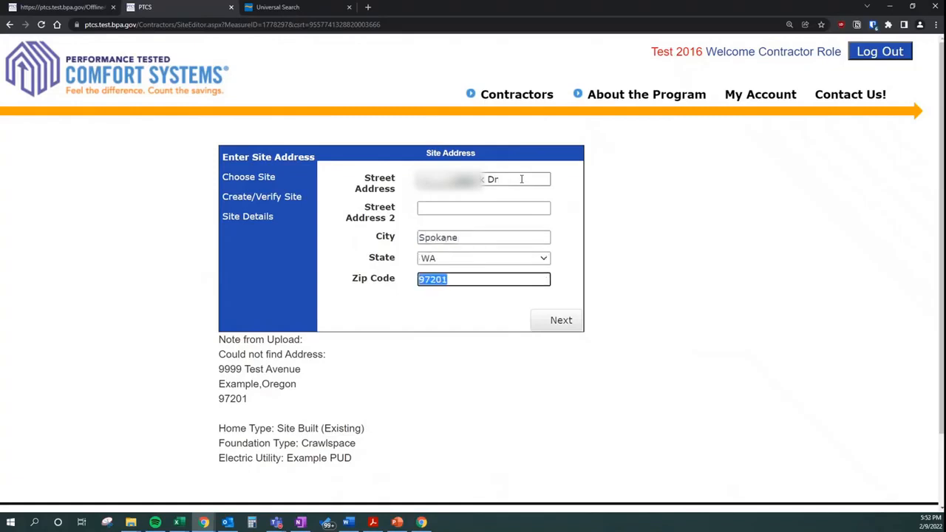
text(99224)
Submit the corrected address, choose the matching existing registry site and accept its verified site info
click(558, 322)
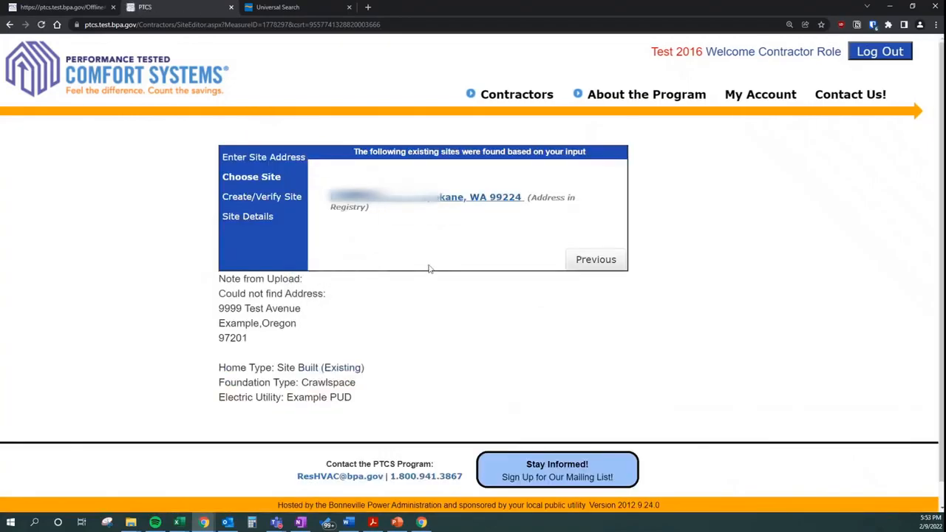
click(451, 198)
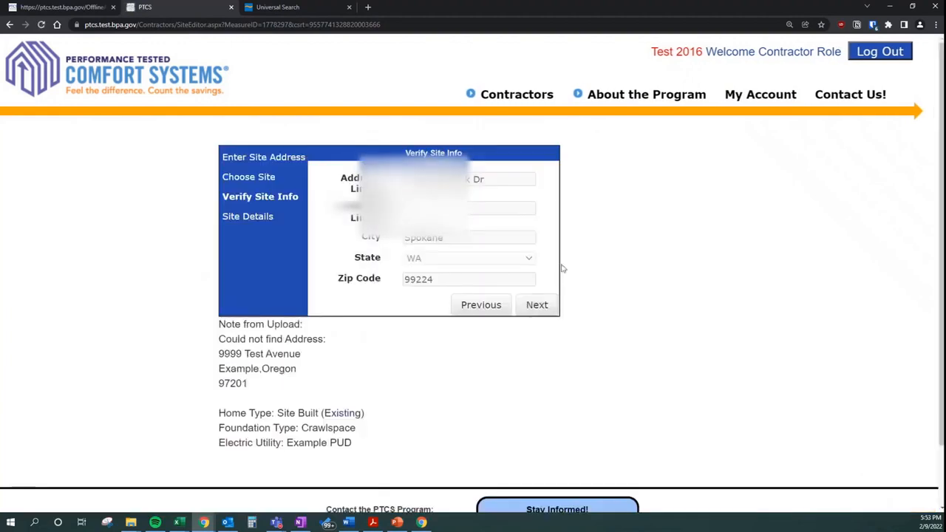
click(537, 305)
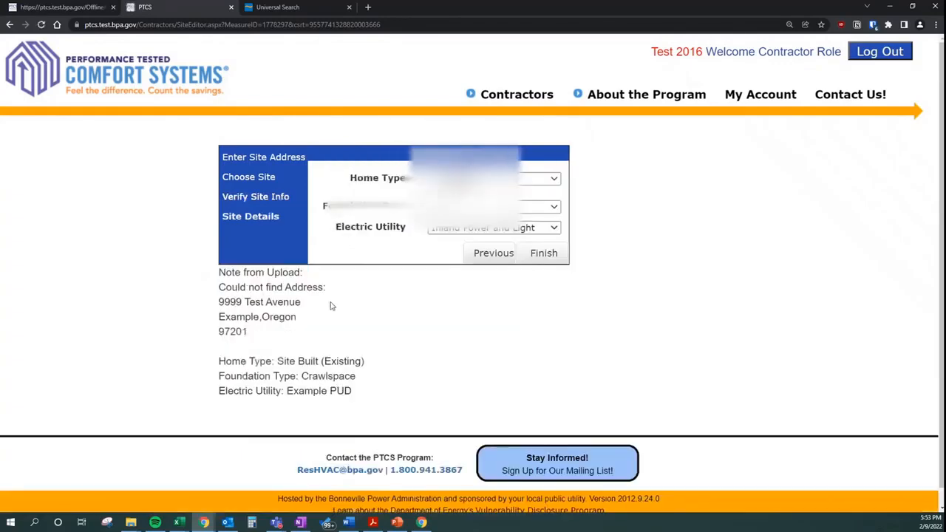
Compare the electric utility options with the upload note and finish the site details, keeping Inland Power and Light
click(458, 234)
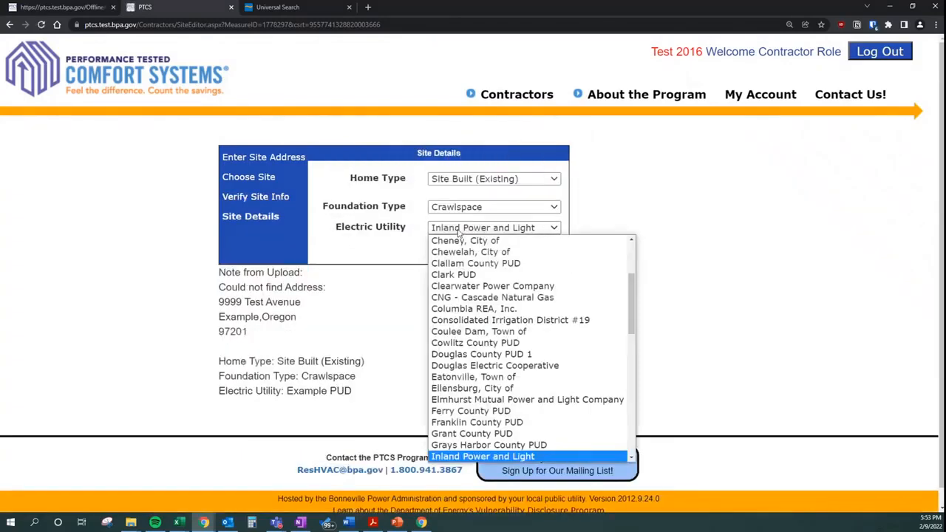
scroll(507, 327, up, 4)
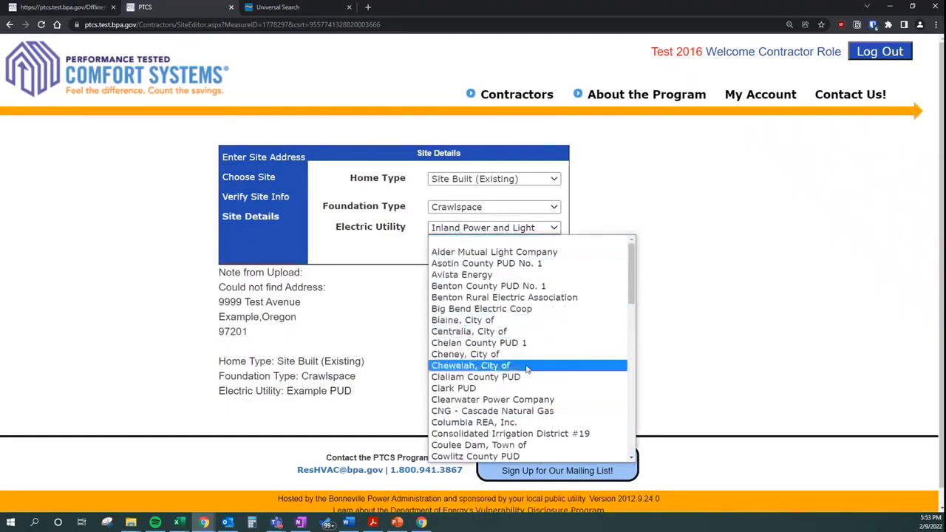
click(405, 333)
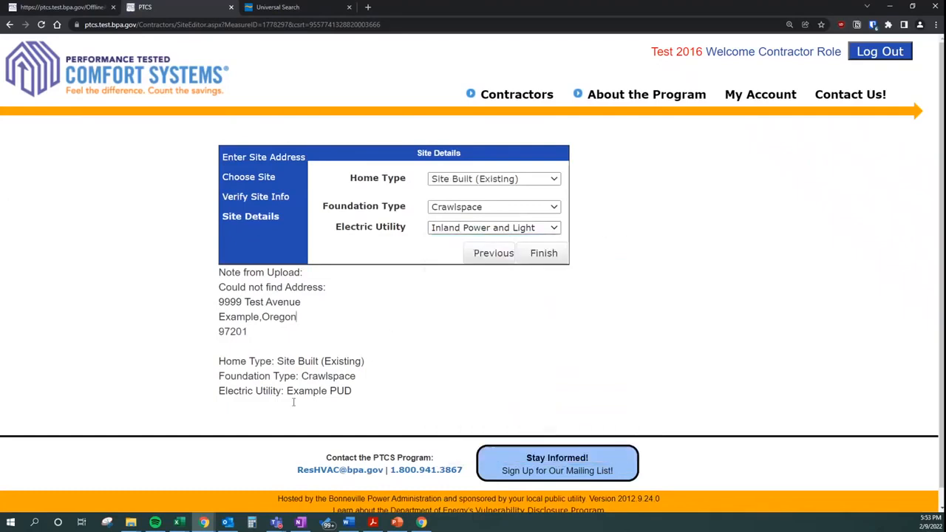
drag(286, 391, 370, 393)
click(370, 393)
click(549, 254)
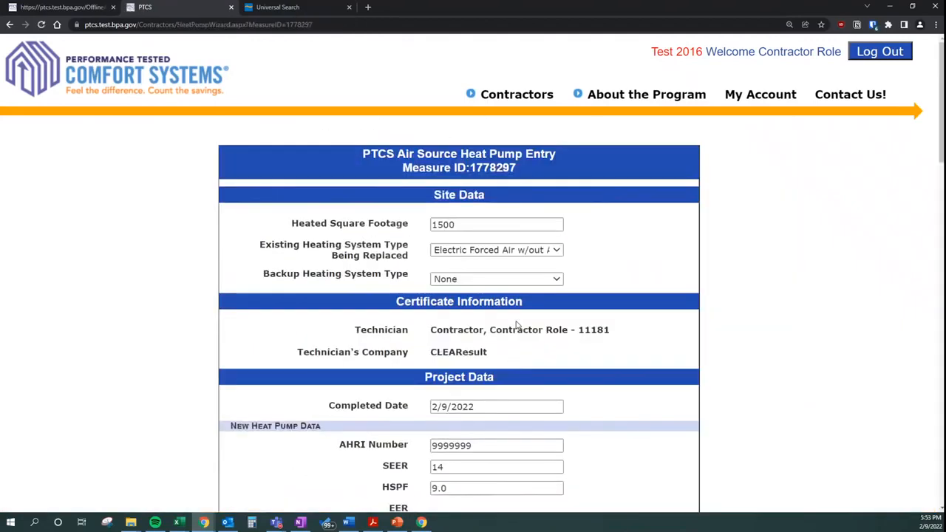
Set the AHRI number to 204451366 in the new heat pump data of the measure entry
scroll(518, 325, down, 3)
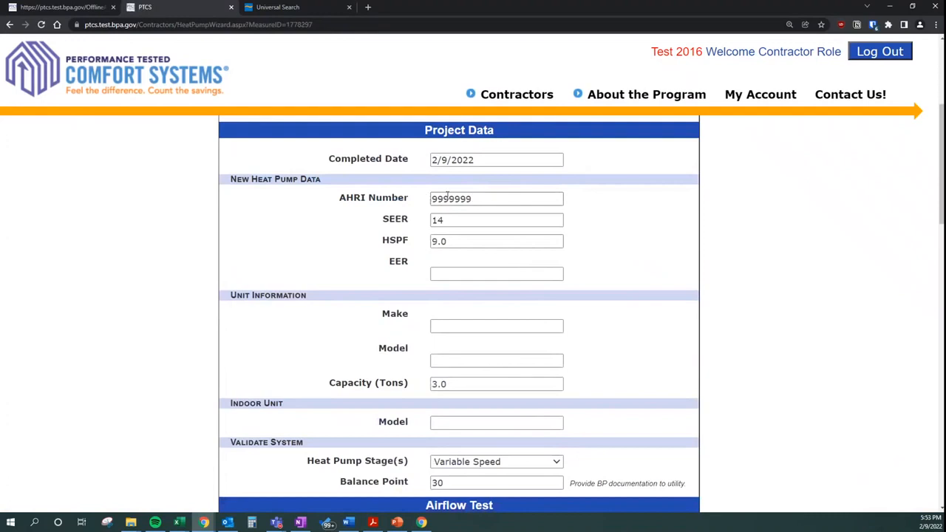
scroll(556, 256, up, 1)
scroll(681, 323, up, 3)
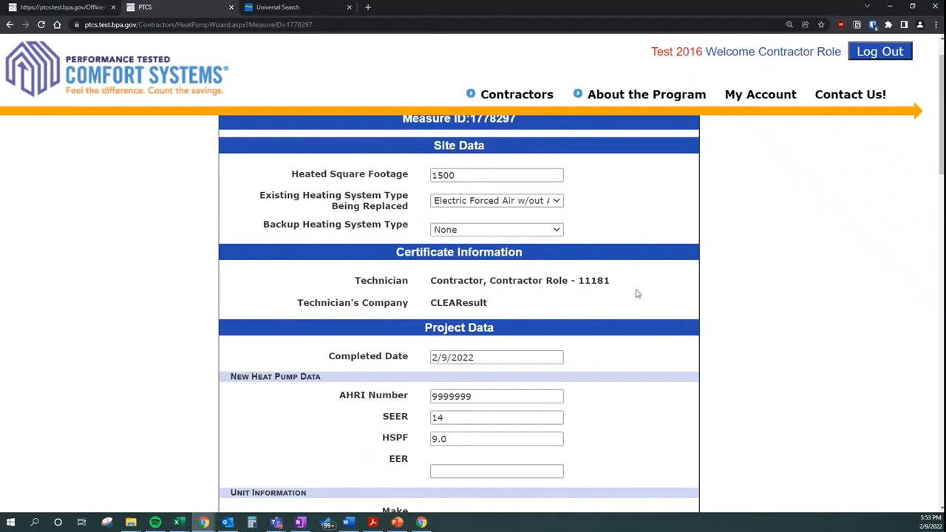
scroll(635, 293, down, 1)
double_click(518, 347)
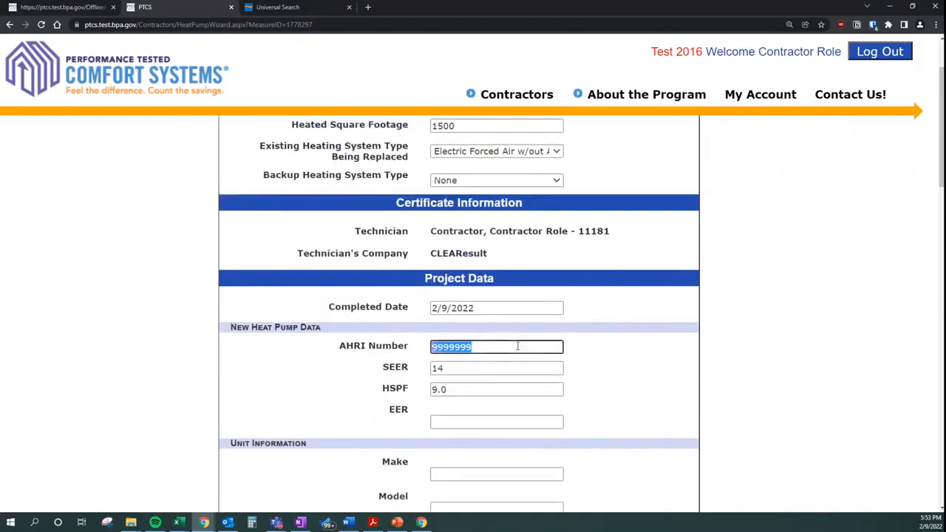
text(20)
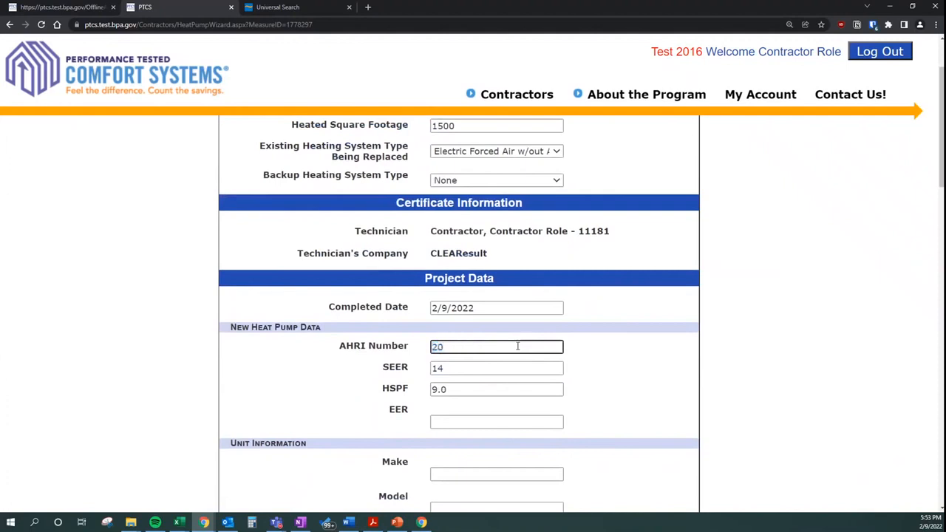
text(4451366)
click(639, 368)
Review the remaining sections of the air source heat pump entry and submit the updated measure
scroll(598, 334, down, 2)
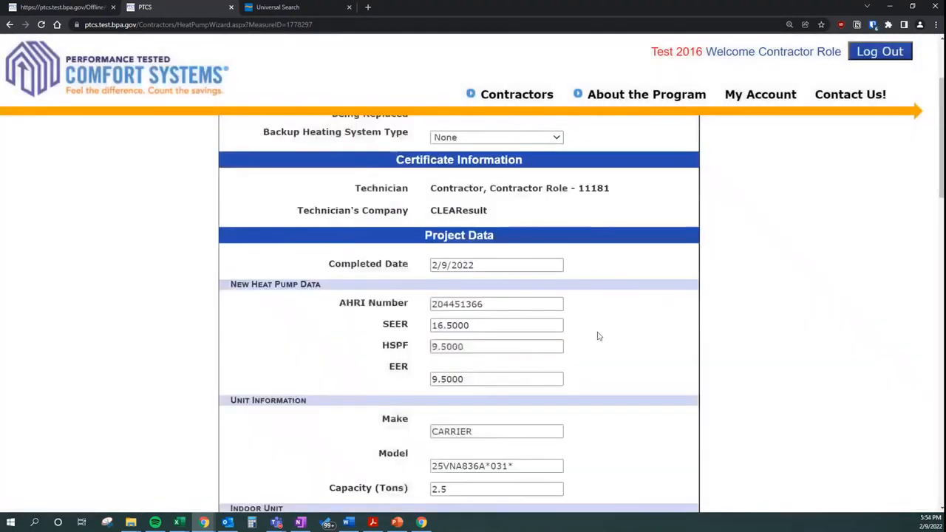
scroll(639, 305, down, 5)
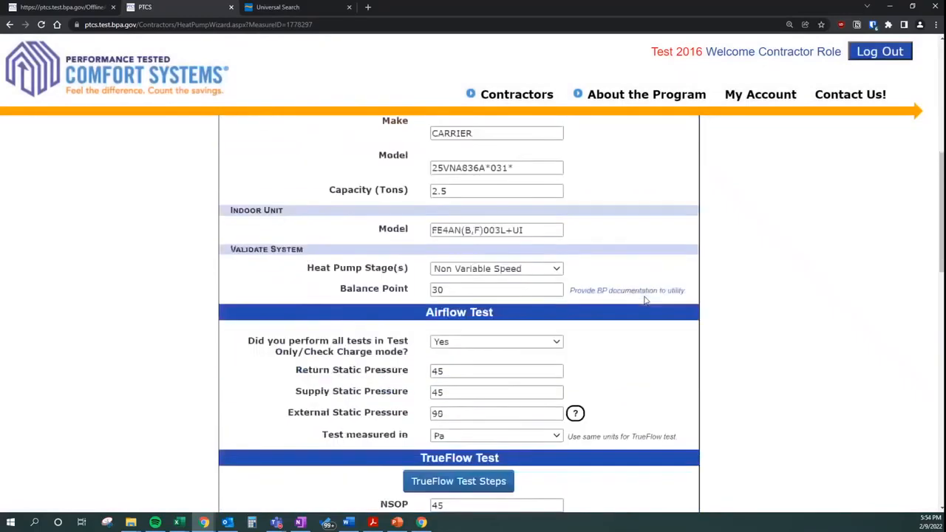
scroll(645, 301, down, 4)
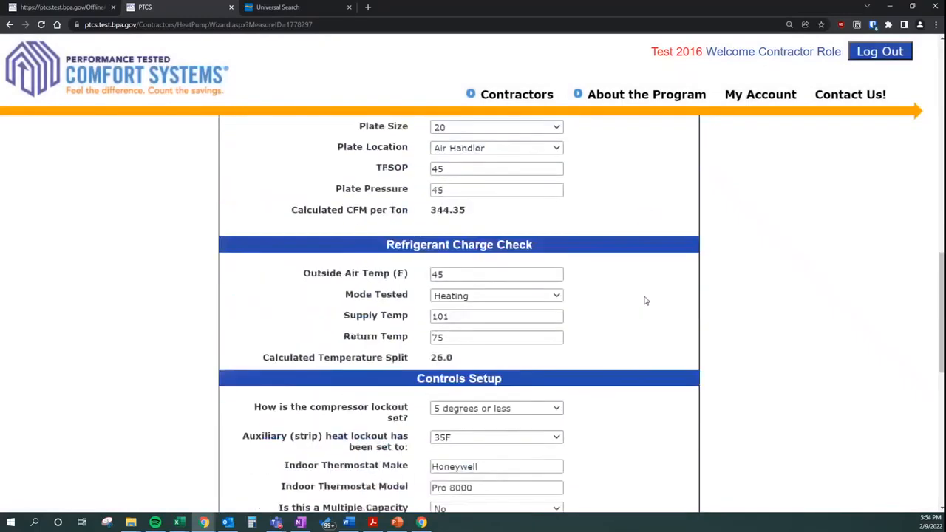
scroll(644, 301, down, 5)
click(463, 316)
click(528, 448)
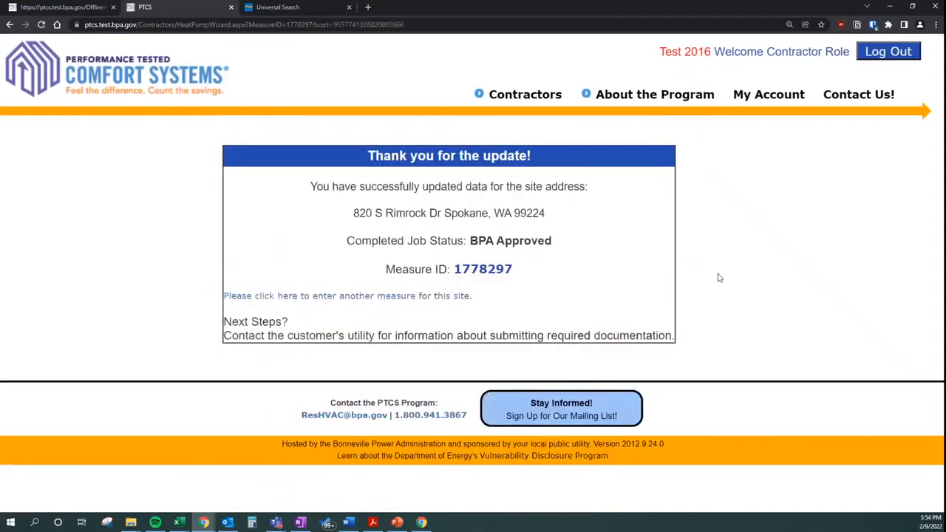
Check the completed job status and measure ID in the update summary
drag(471, 241, 573, 249)
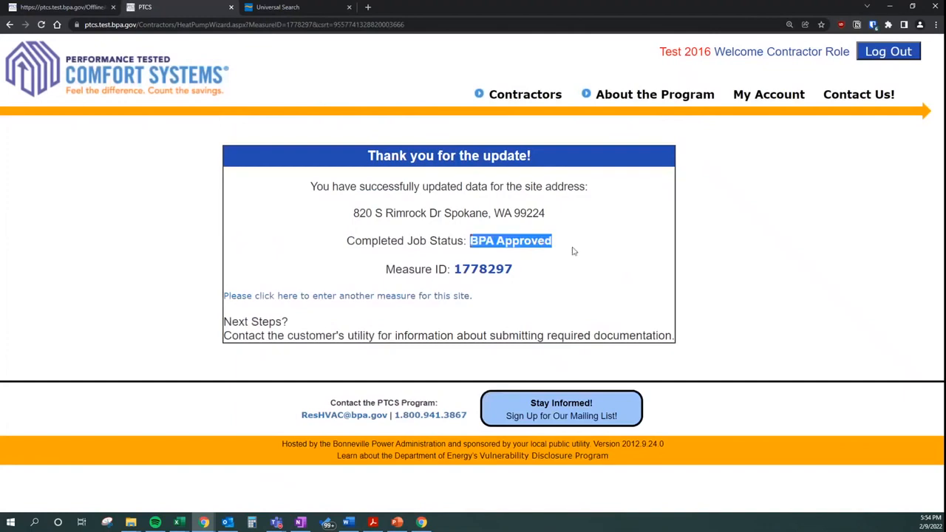
click(487, 290)
drag(530, 271, 451, 270)
click(616, 295)
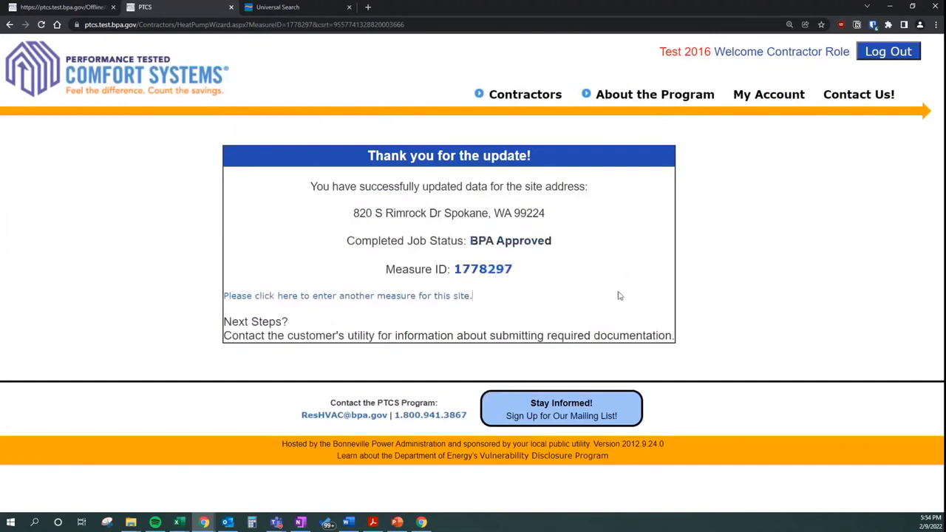